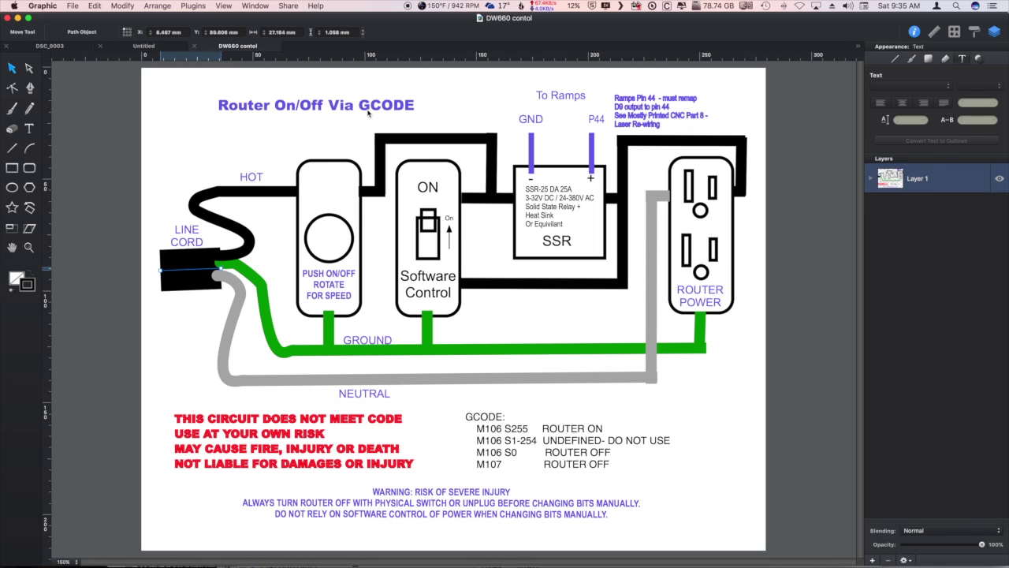
- Examine the router on/off wiring diagram, including the hot, ground and neutral wiring, the solid state relay and the red safety notice
left_click(265, 443)
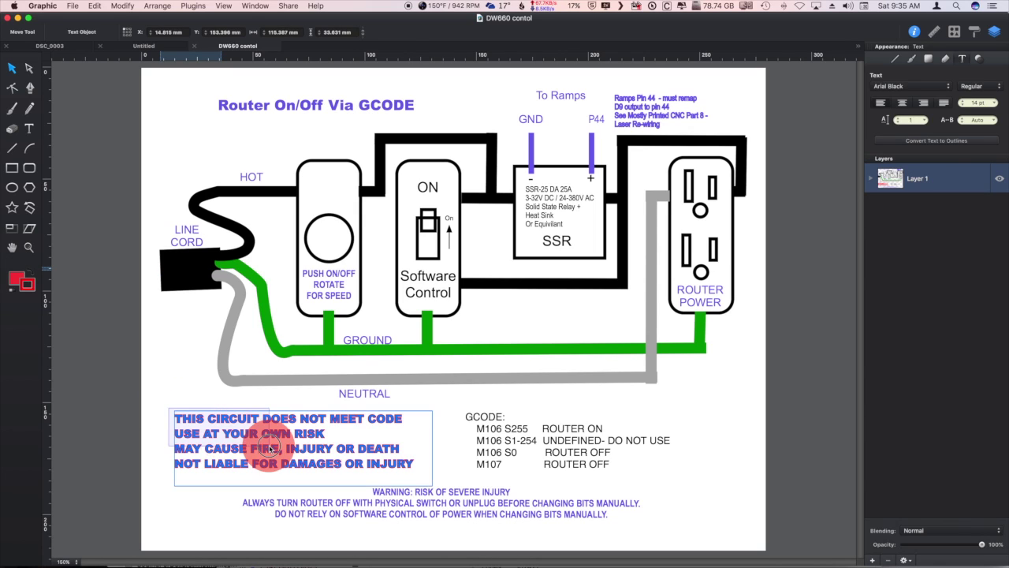
left_click(153, 444)
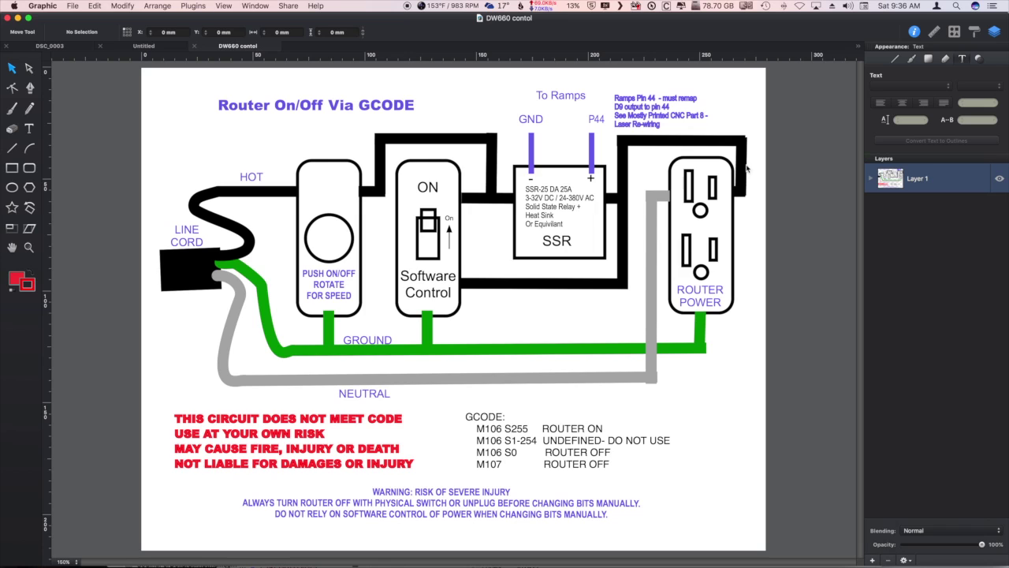
left_click(717, 228)
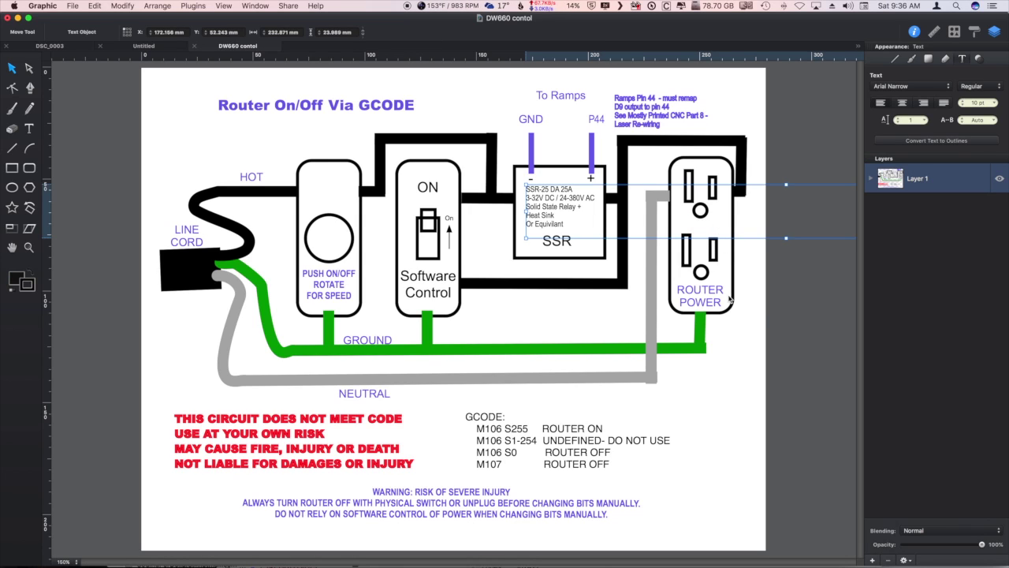
key("Escape")
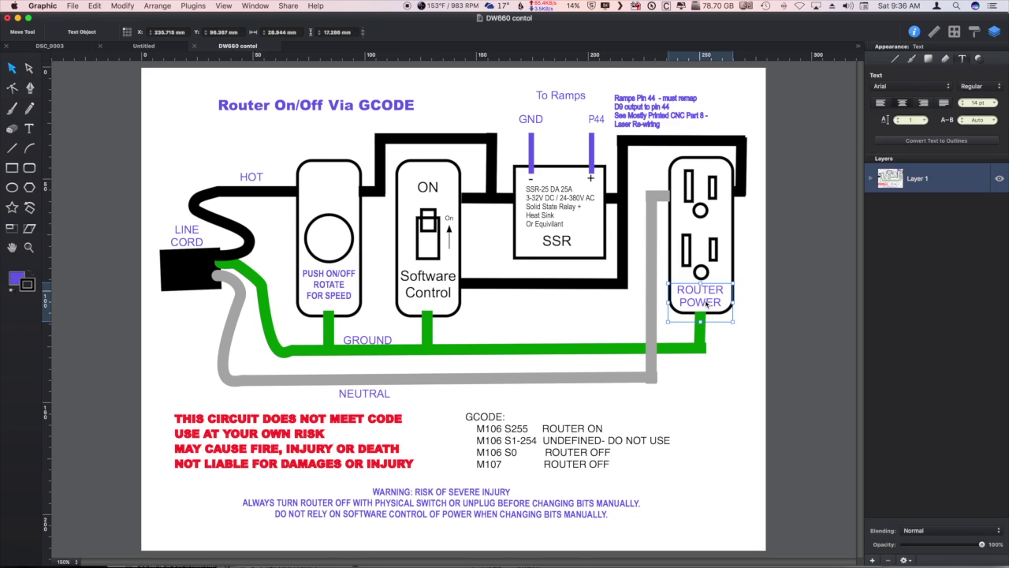
left_click(722, 335)
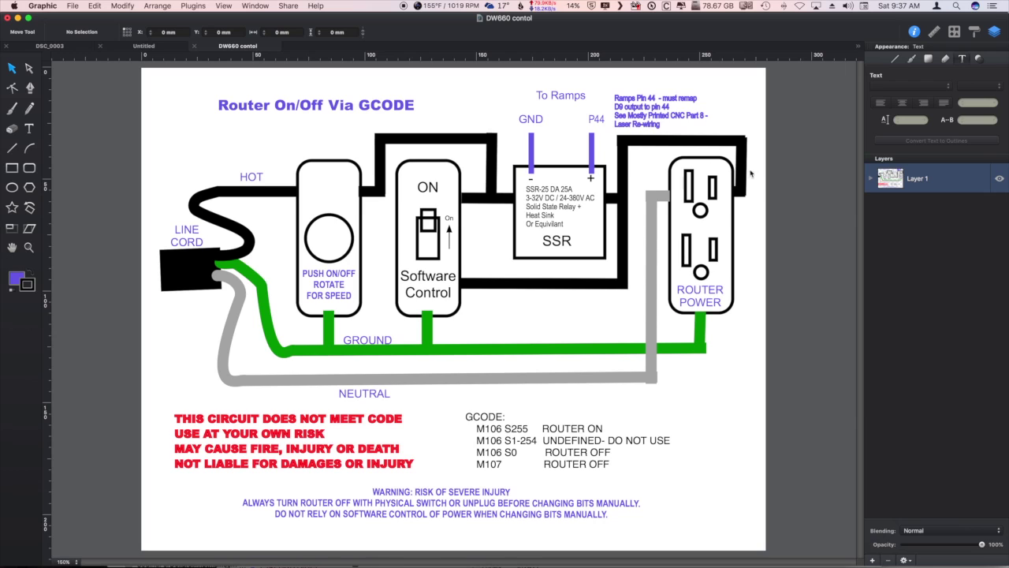
scroll(473, 389, "down", 2)
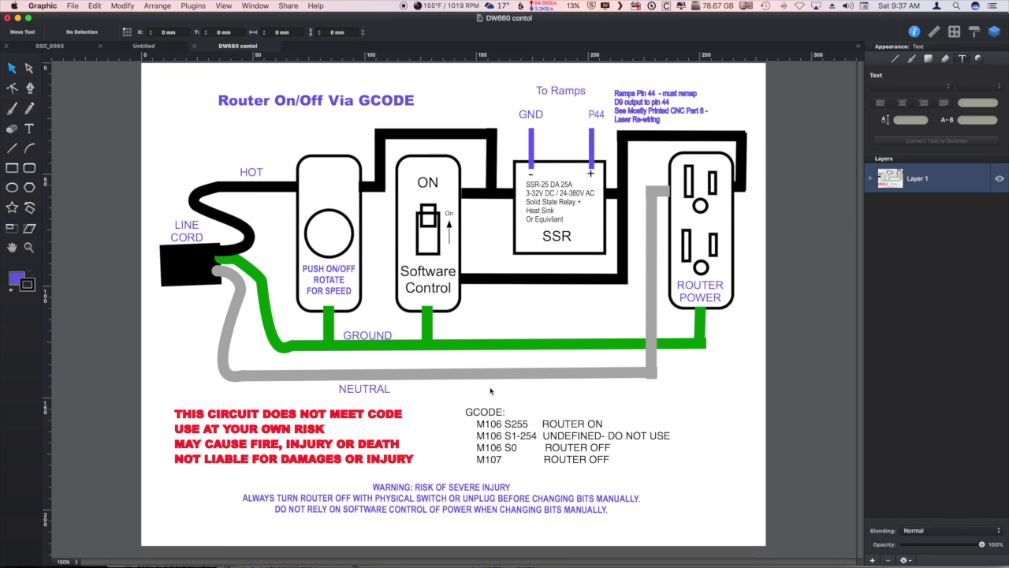
scroll(490, 391, "down", 1)
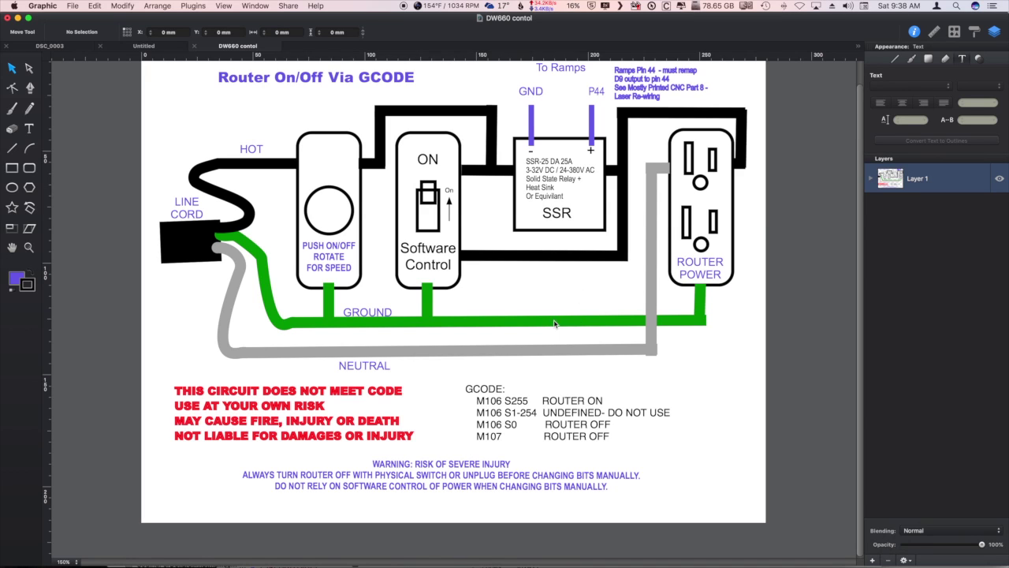
scroll(540, 315, "up", 3)
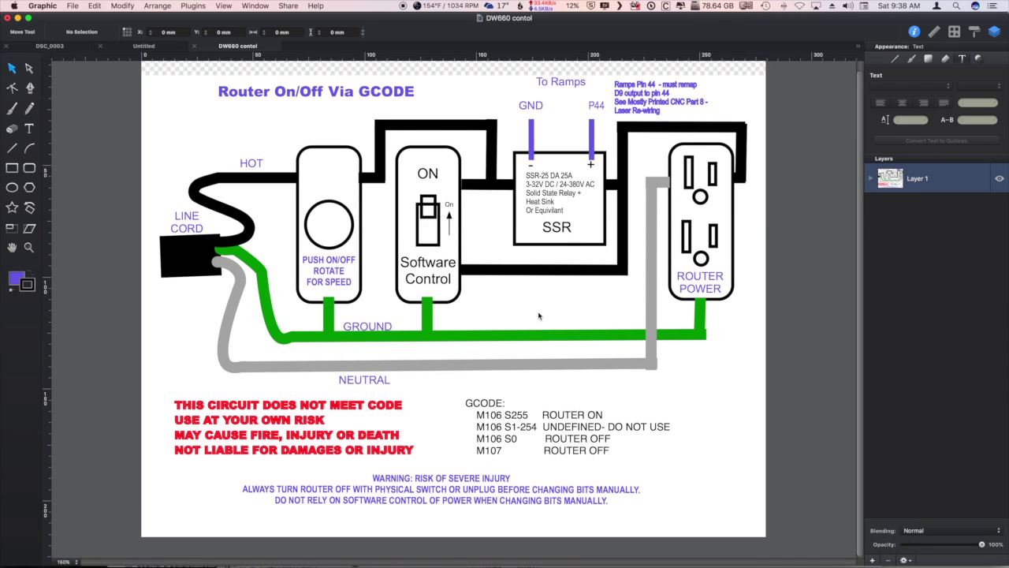
scroll(540, 319, "up", 2)
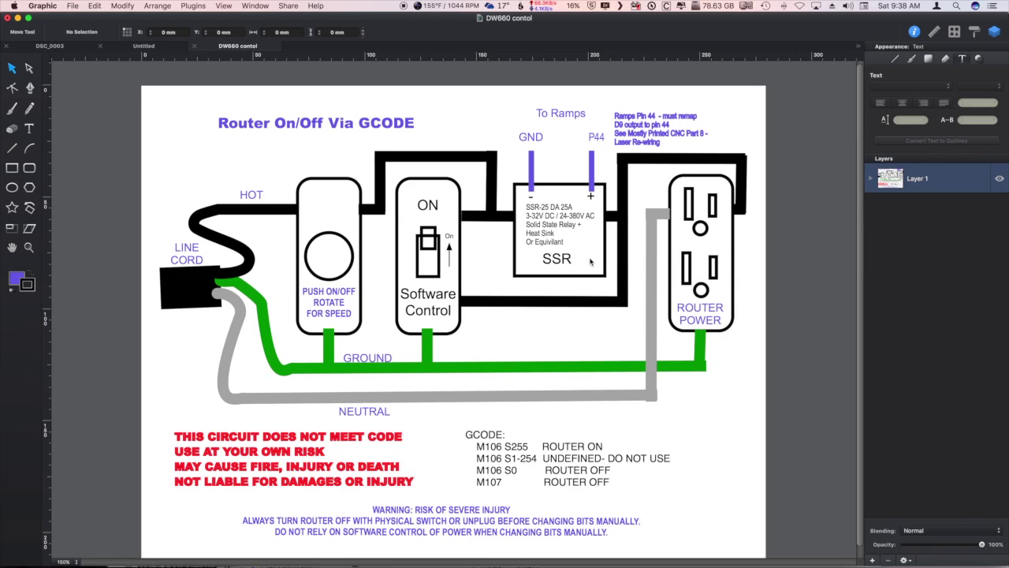
scroll(590, 261, "down", 1)
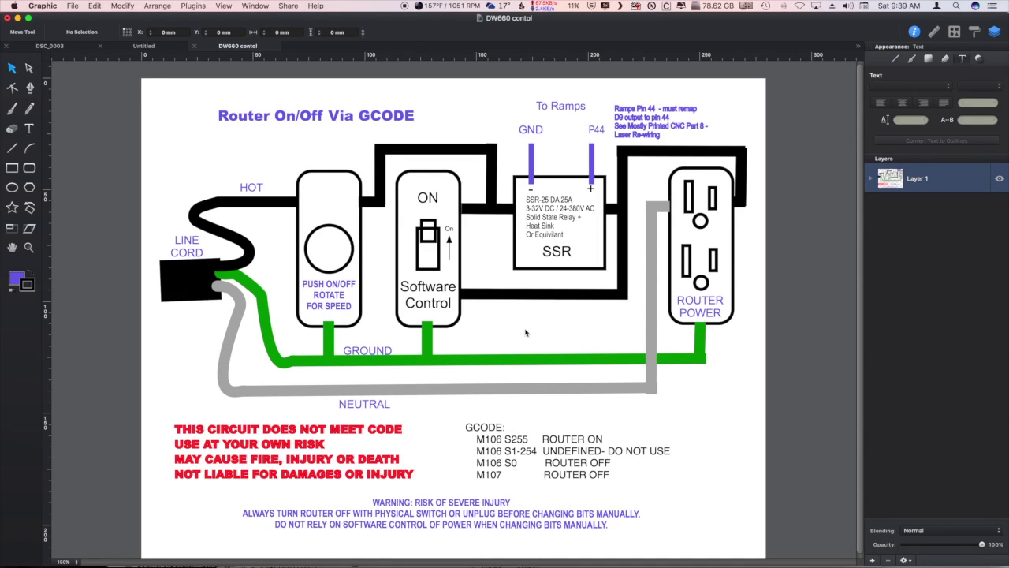
scroll(511, 320, "down", 3)
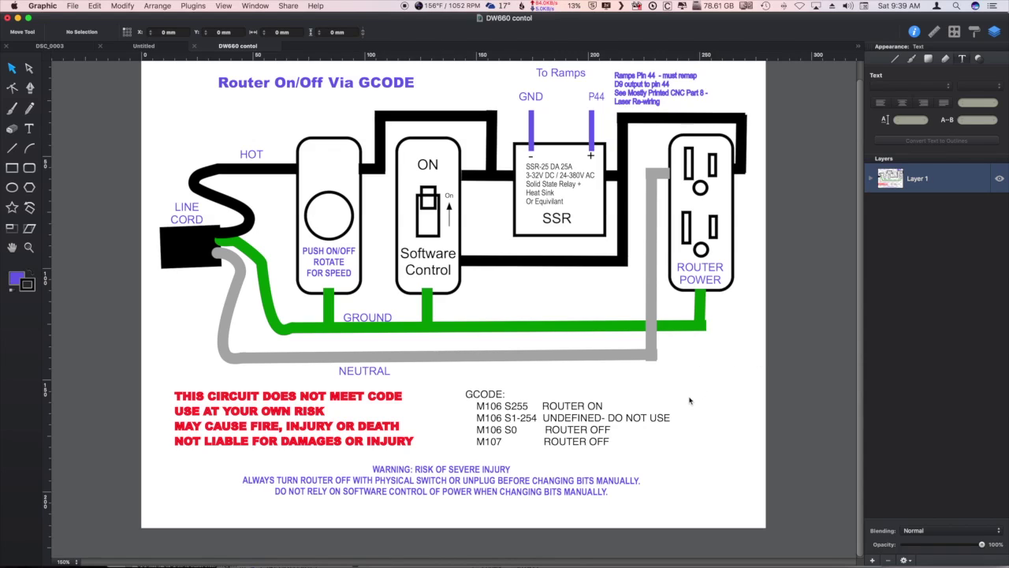
left_click(189, 421)
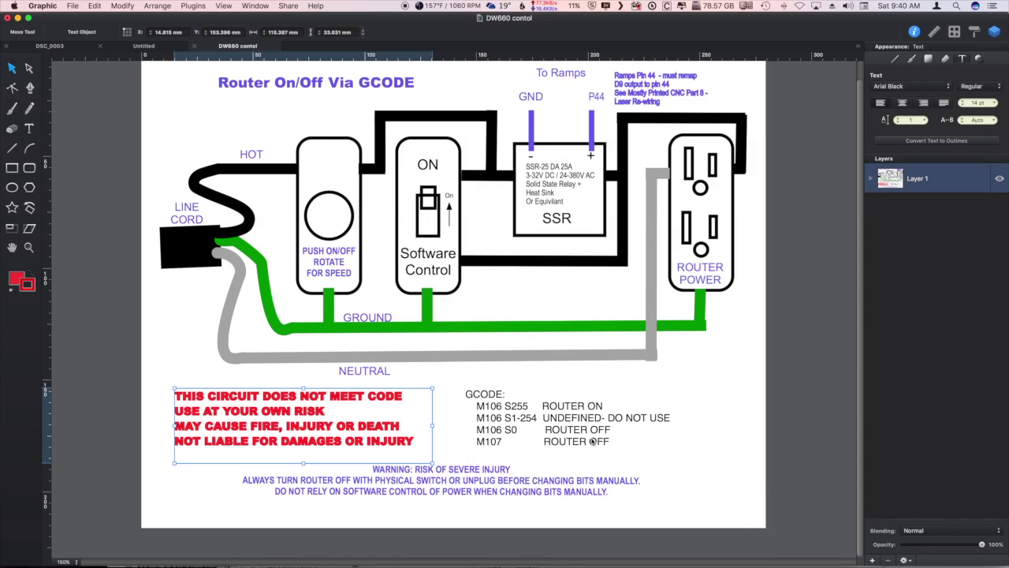
- Select the GCODE command list in the diagram and move it slightly up and to the left
left_click(547, 433)
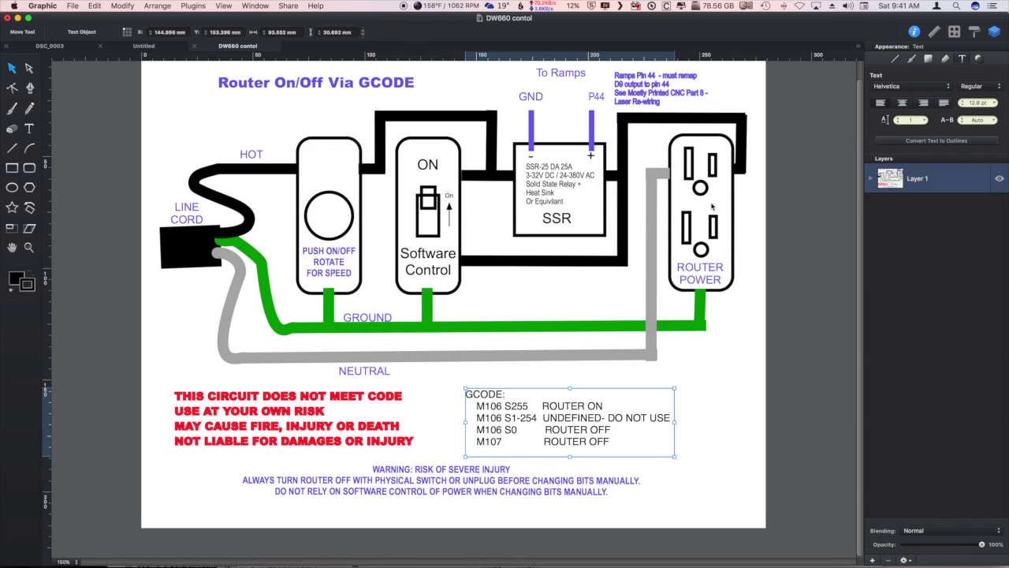
left_click(479, 442)
mouse_move(479, 441)
left_mouse_down()
mouse_move(489, 439)
mouse_move(464, 434)
mouse_move(473, 437)
left_mouse_up()
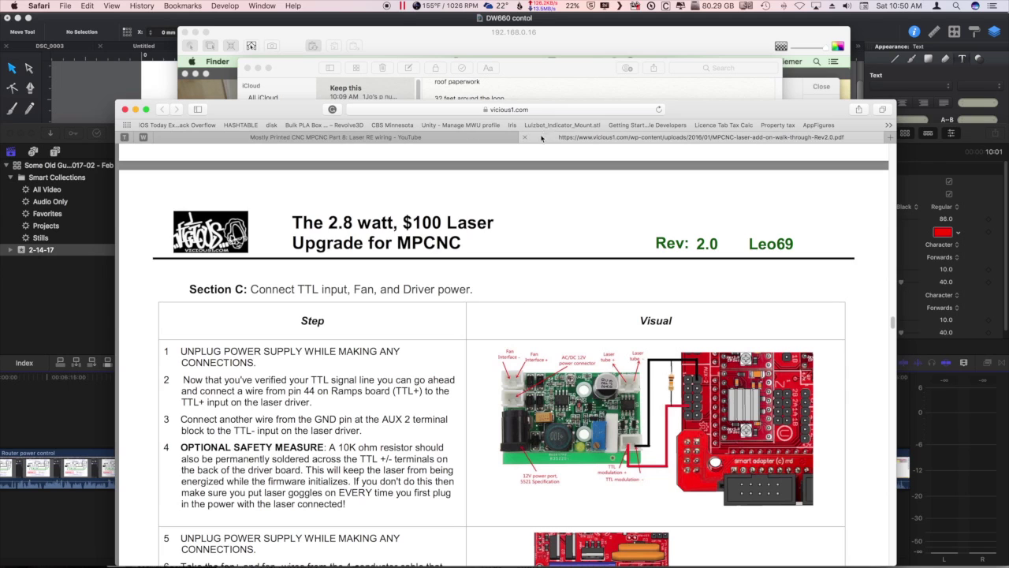
- Switch to the Mostly Printed CNC Part 8 laser rewiring video, view its firmware pin instructions full screen, and exit full screen
left_click(473, 138)
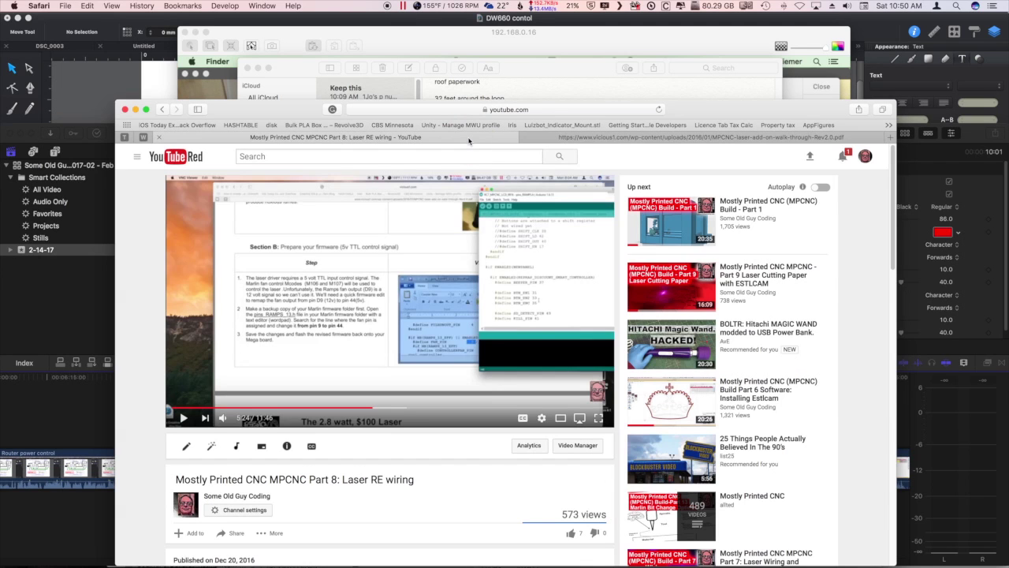
left_click(599, 418)
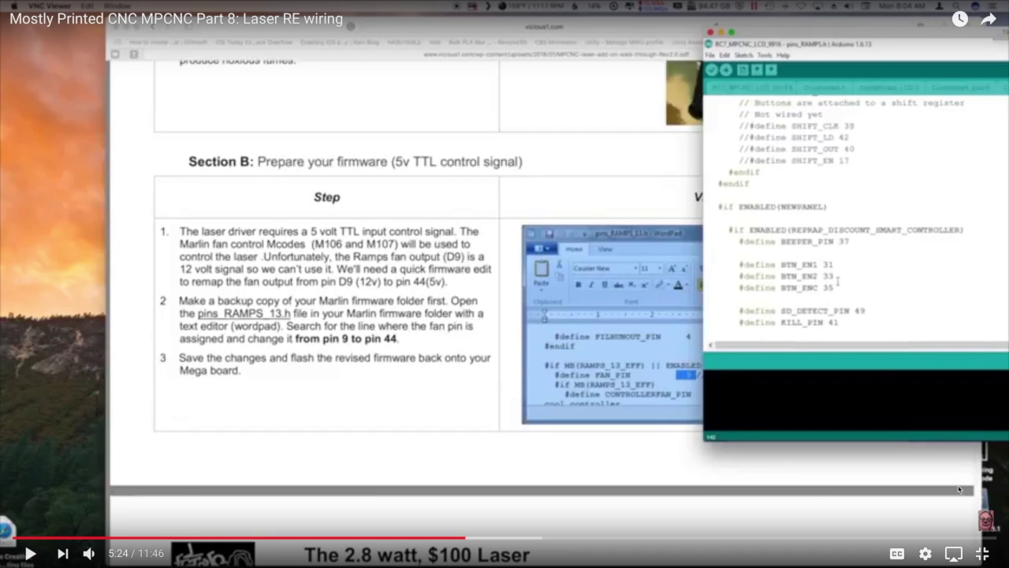
left_click(984, 553)
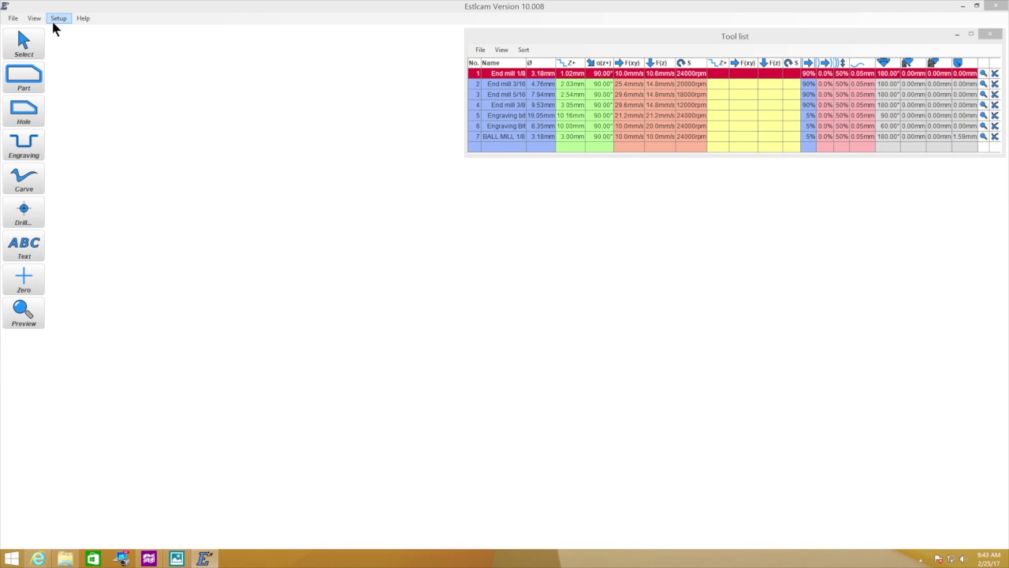
- Open the CNC program settings in Estlcam and bring up the program texts
left_click(58, 19)
left_click(59, 20)
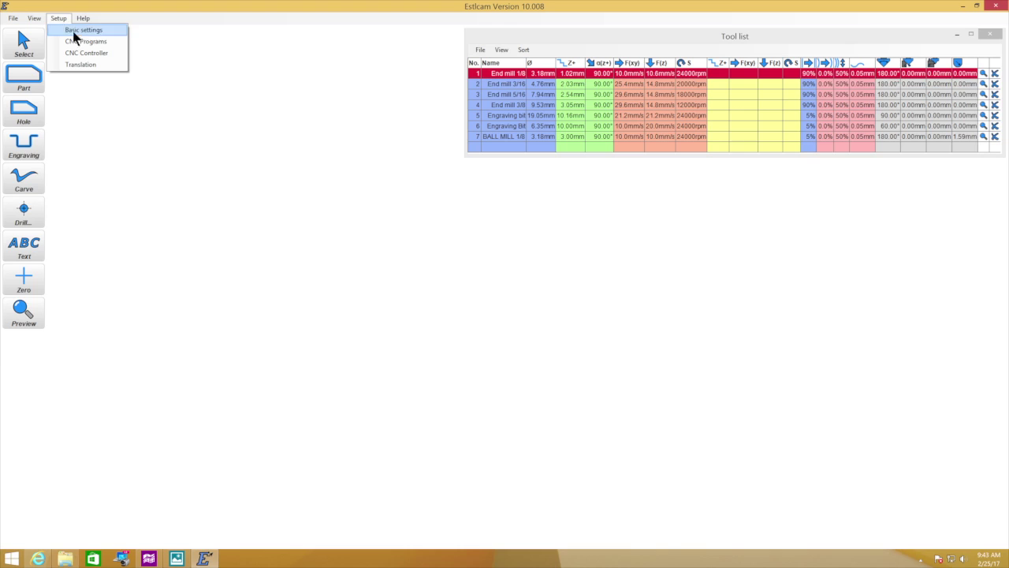
left_click(92, 41)
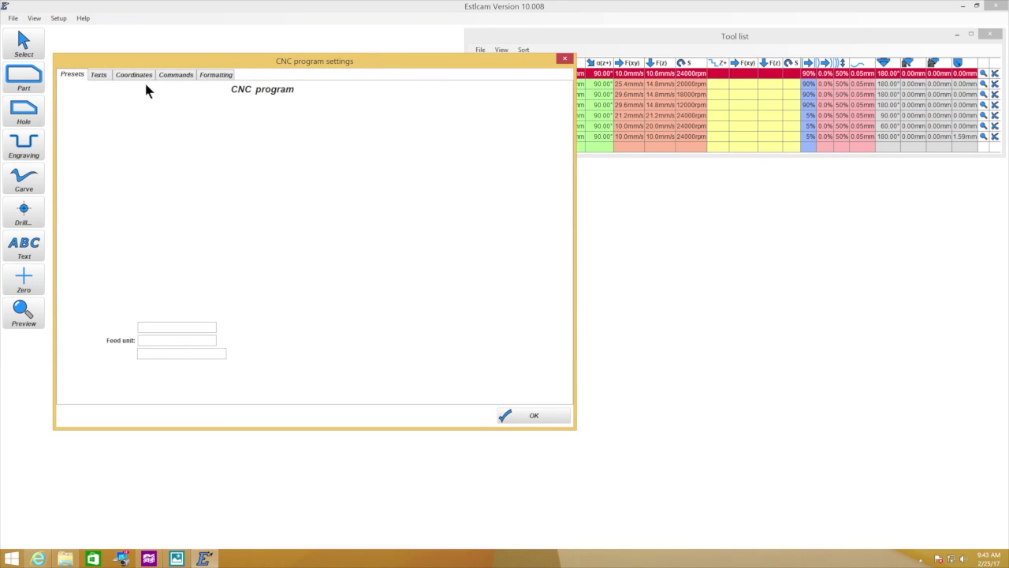
left_click(99, 75)
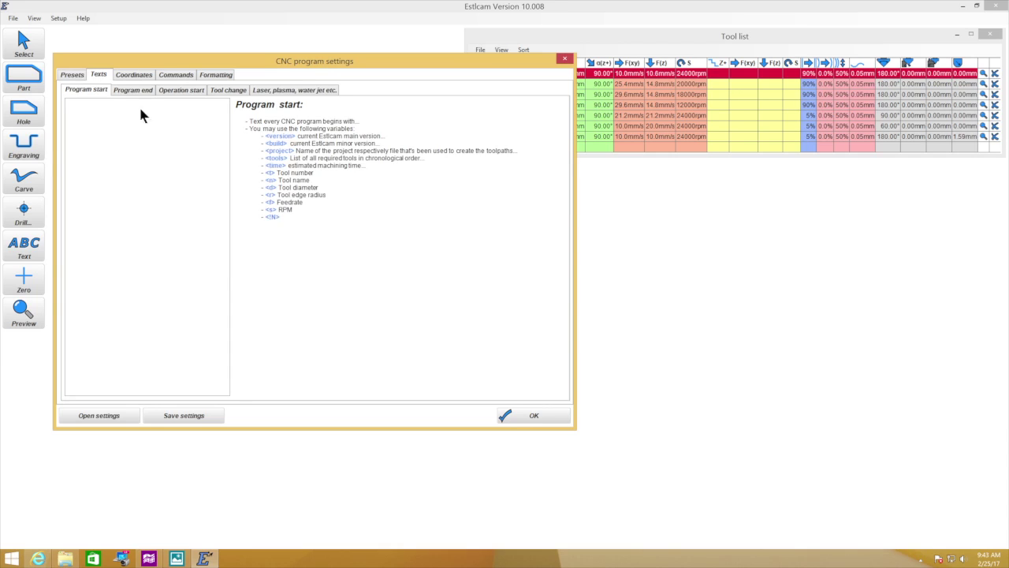
- Check the start-cut and end-cut texts for laser, plasma and water jet cutters
left_click(287, 92)
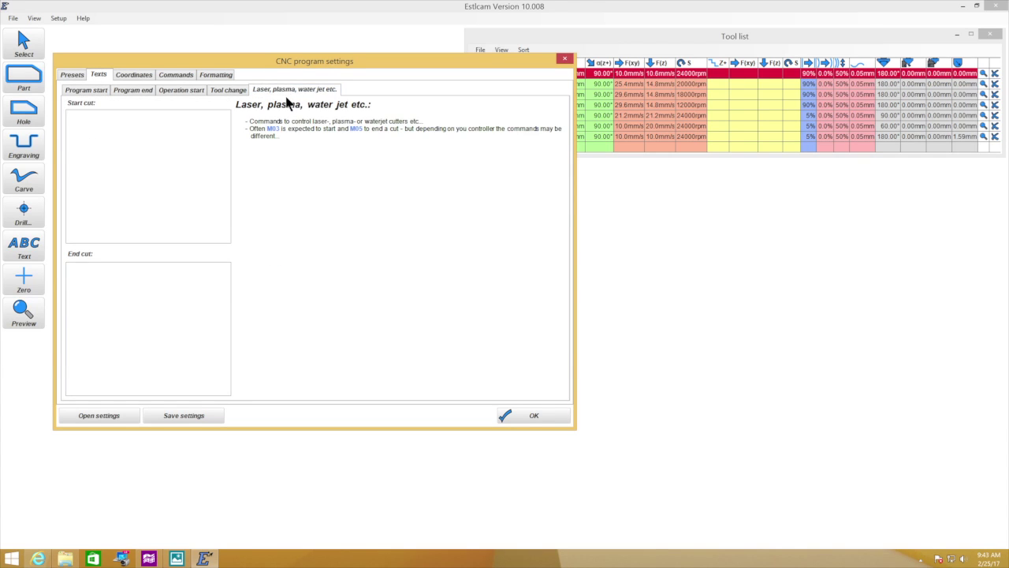
left_click(139, 126)
left_click(103, 288)
- Replace the M03 S<s> line in the program start text with M106 255
left_click(97, 91)
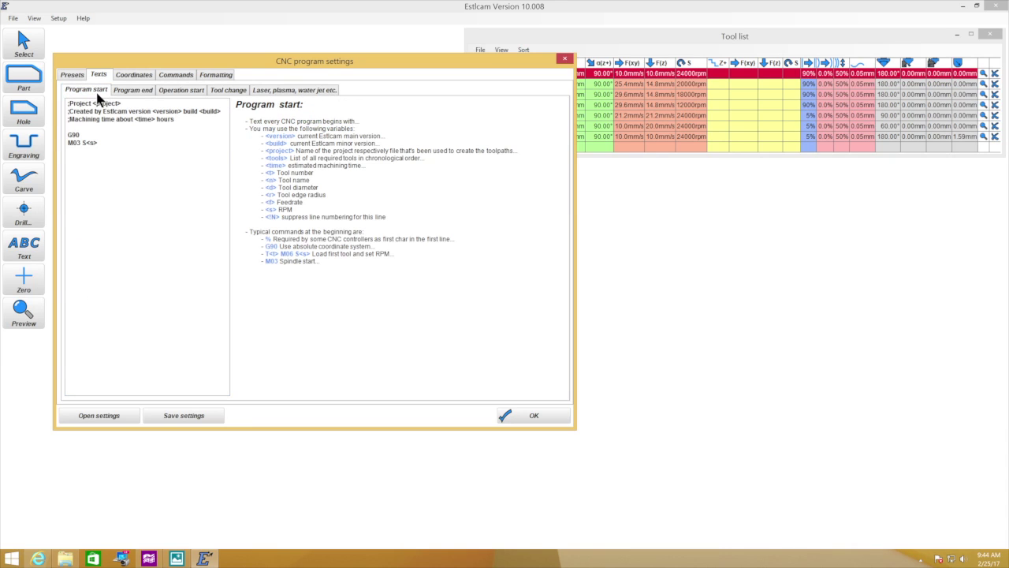
left_click(98, 132)
left_click_drag(99, 143, 35, 146)
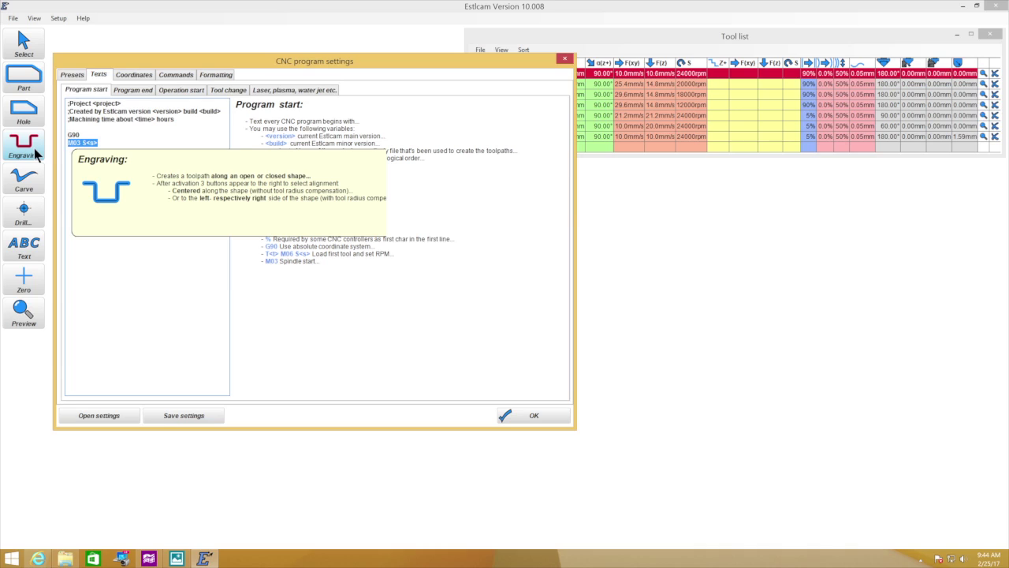
type("M106 255")
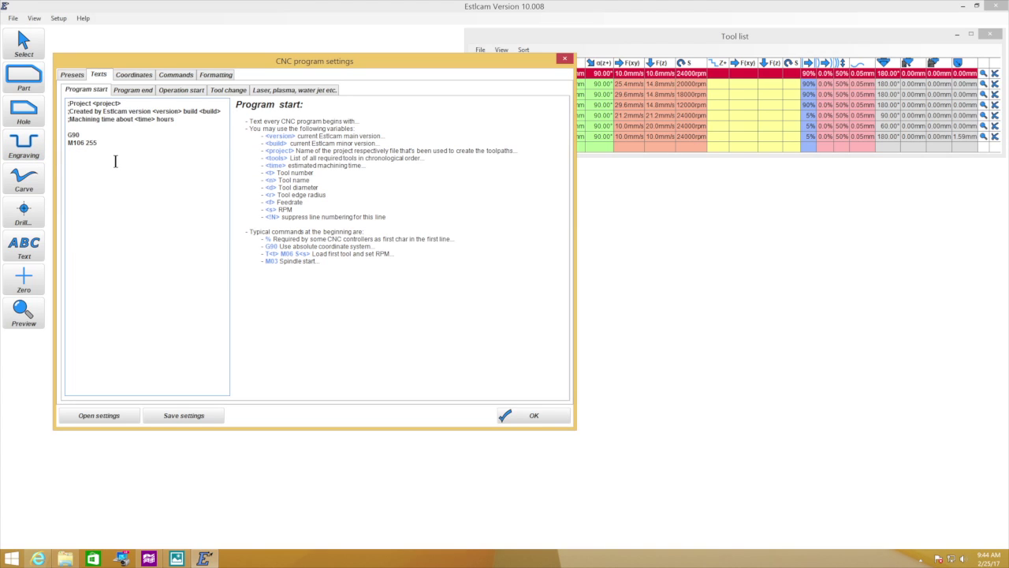
- Replace the M05 command in the program end text with M106 0
left_click(142, 90)
left_click_drag(120, 110, 65, 107)
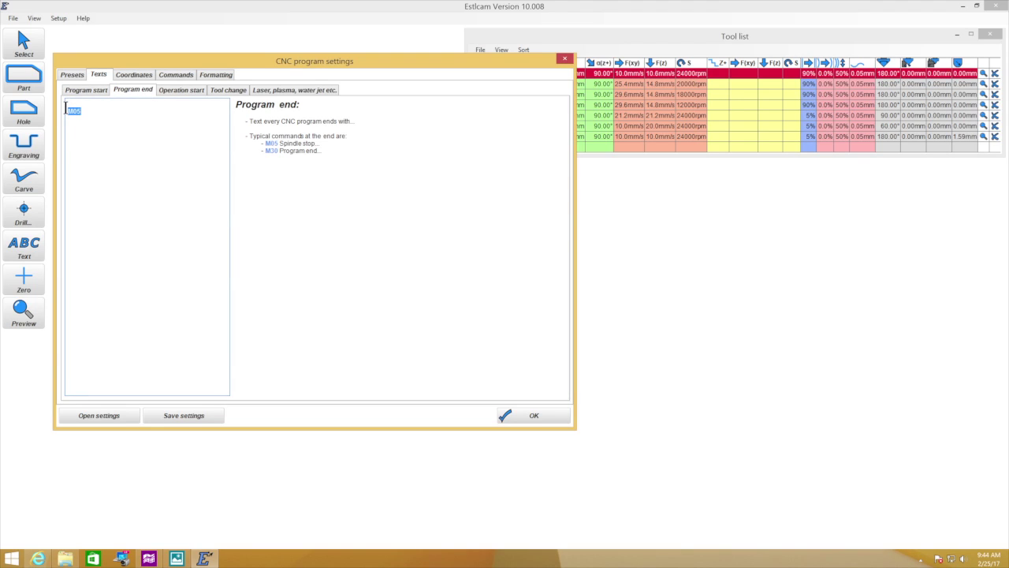
key("Delete")
type("M106 0")
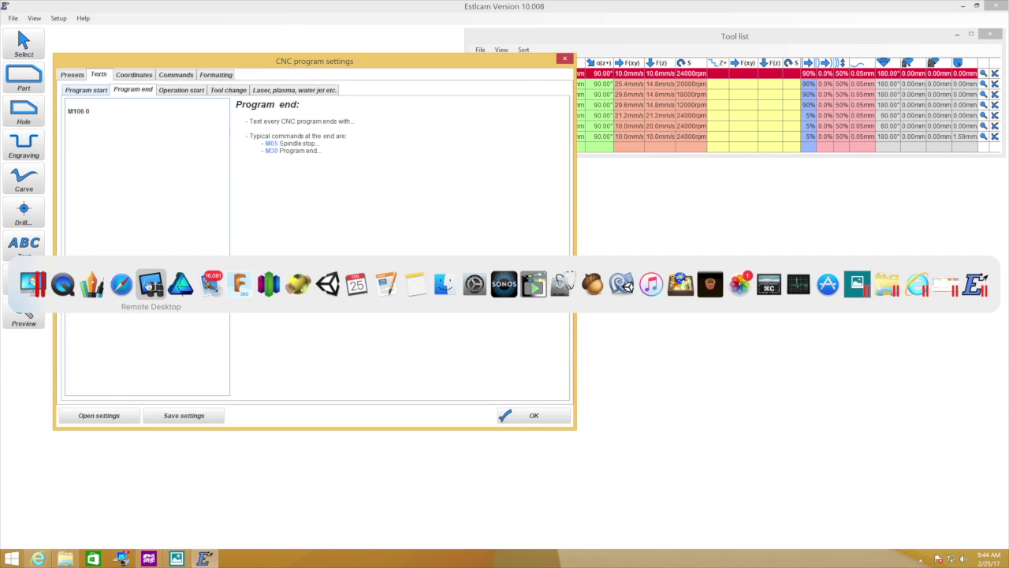
- Switch to Graphic to check the M106 syntax in the diagram's GCODE list, and return to Estlcam
key("ctrl+Left")
left_click(405, 556)
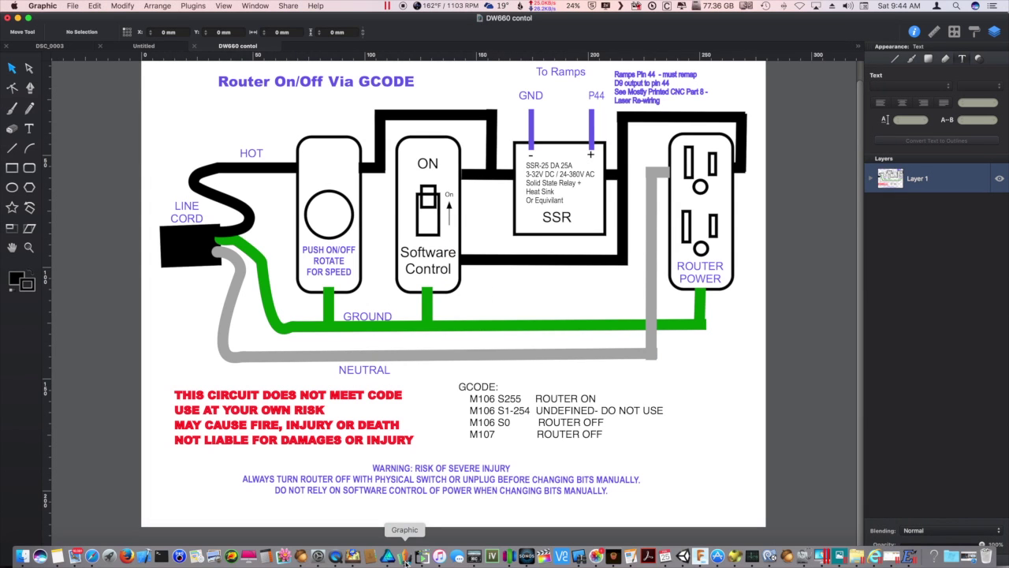
key("super+Tab")
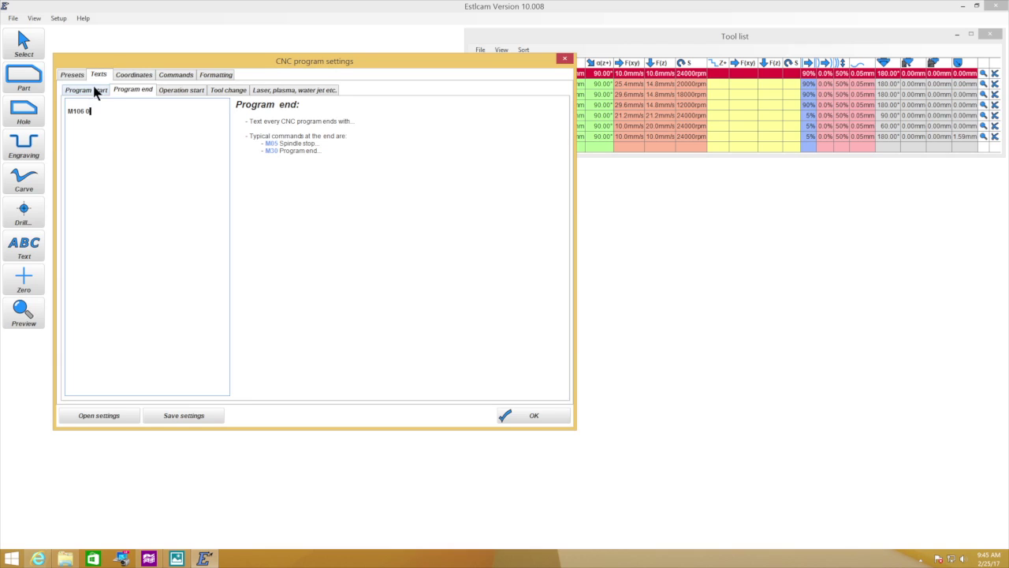
- Add the missing S before 255 in the program start text so the command reads M106 S255
left_click(93, 89)
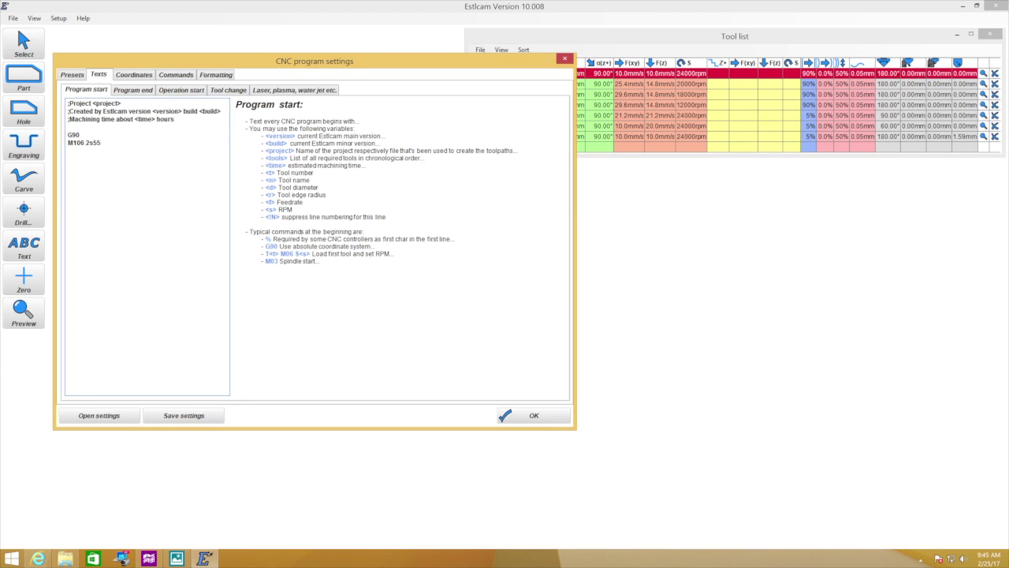
left_click(86, 142)
type("S")
- Add the missing S before 0 in the program end text so the command reads M106 S0
left_click(137, 89)
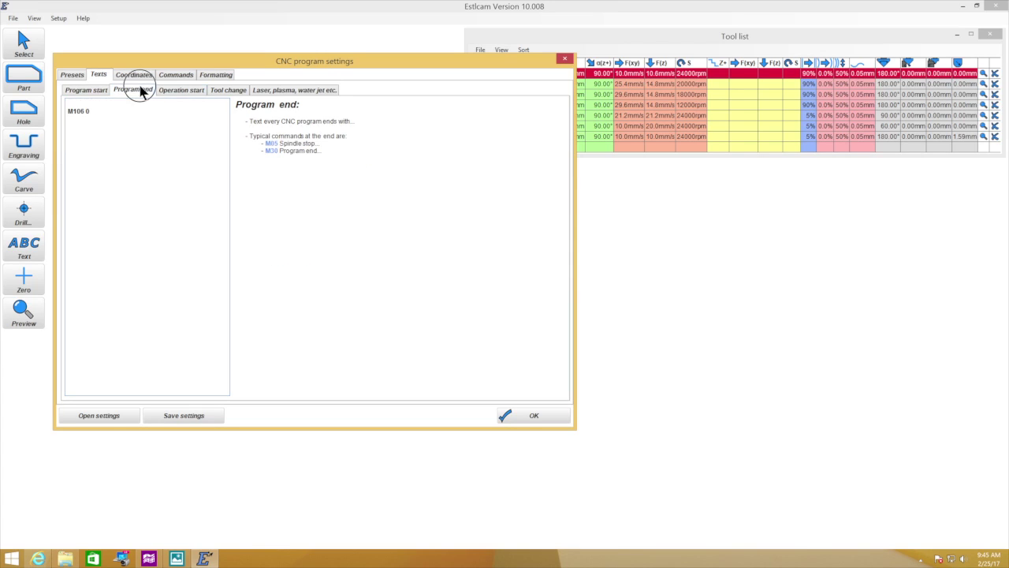
left_click(92, 110)
type("S")
- Review the operation start, tool change and laser, plasma and water jet texts
left_click(175, 90)
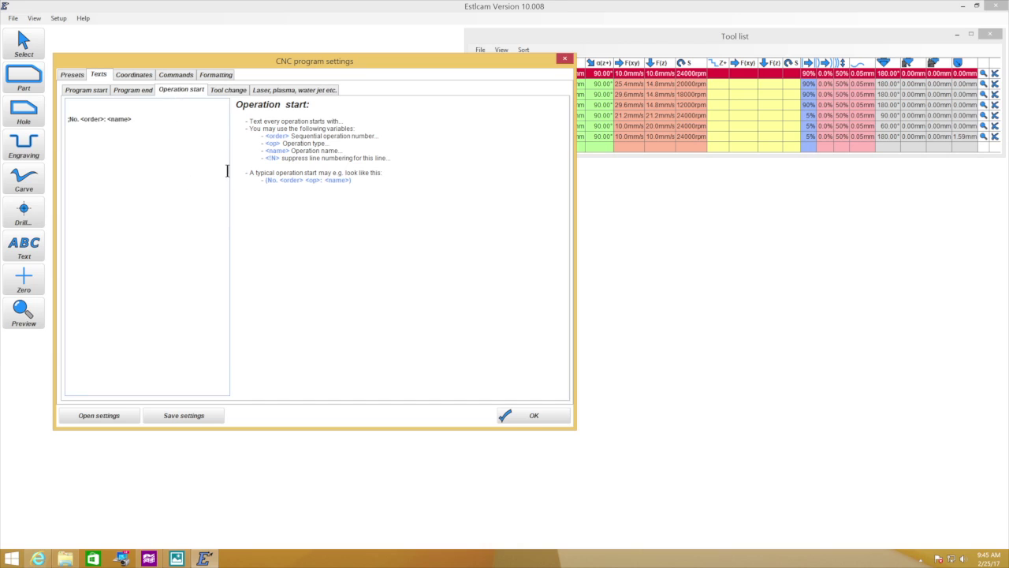
left_click(237, 91)
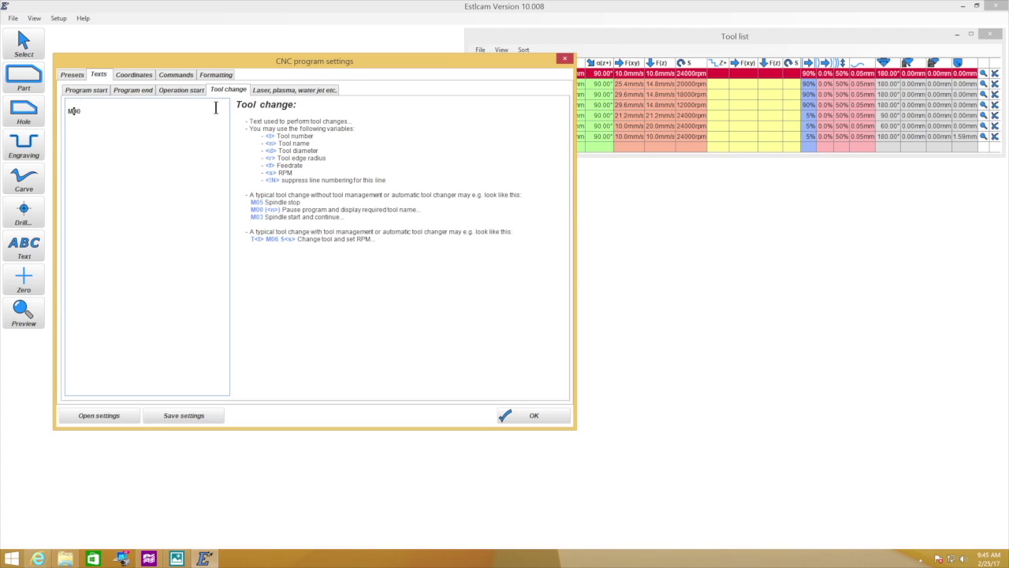
left_click(305, 91)
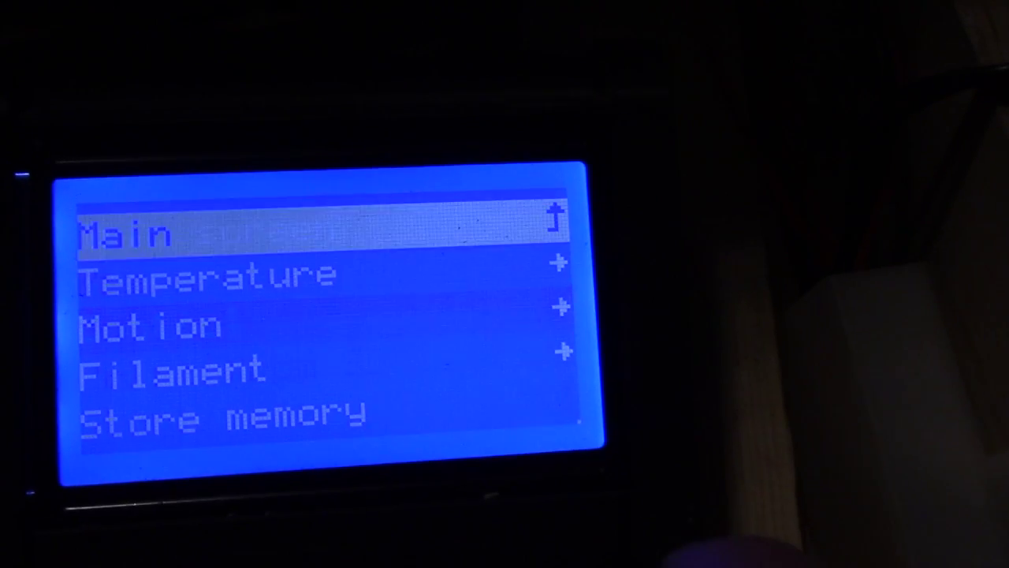
key("Return")
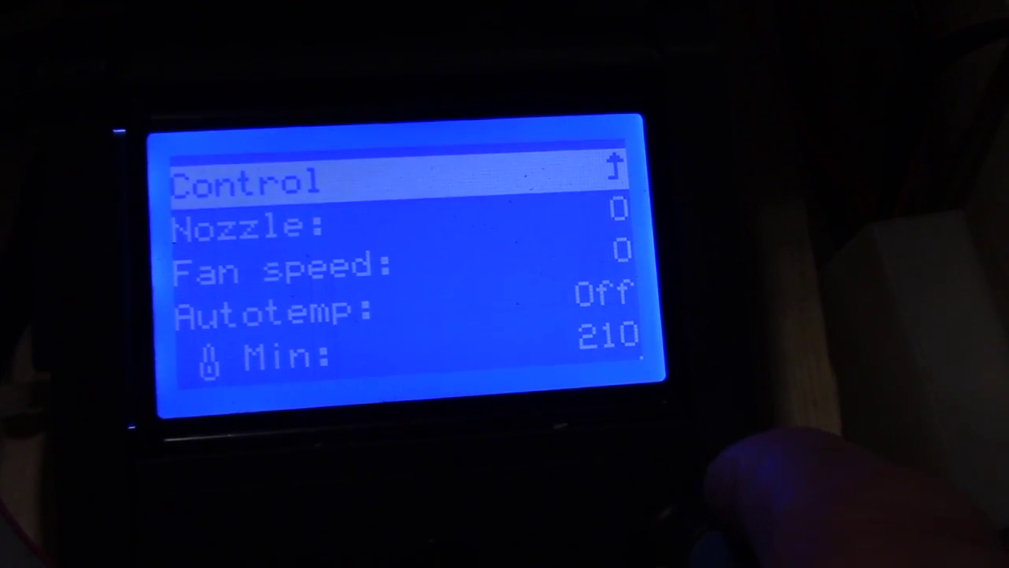
key("Down")
key("Down")
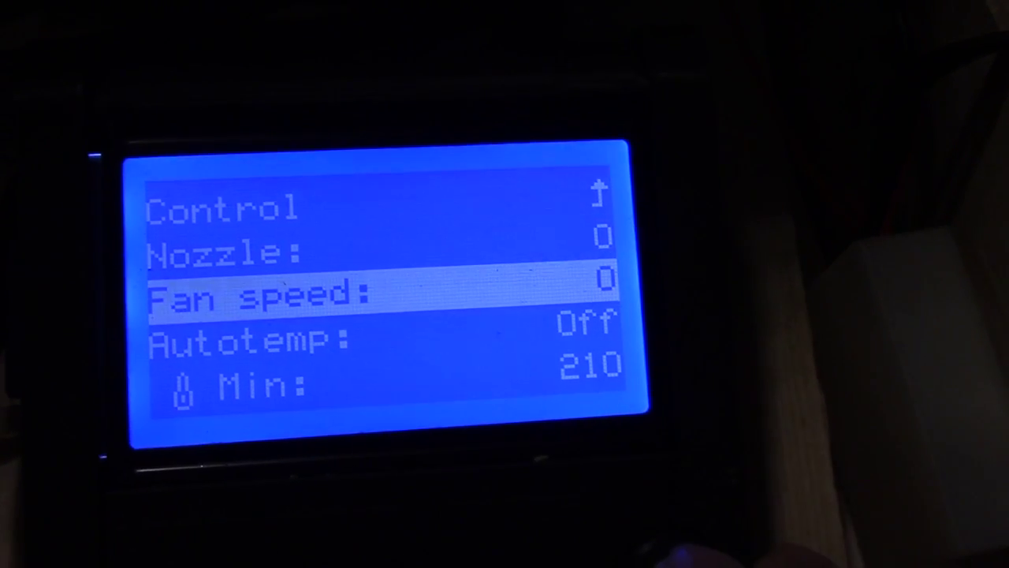